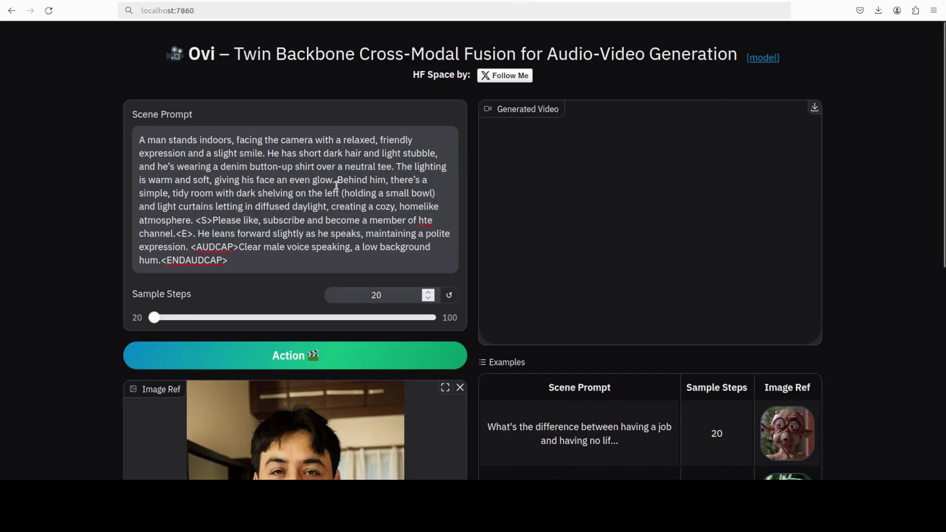
Examine the man's scene prompt, including its spoken line, and the reference image used with it
drag(144, 140, 296, 206)
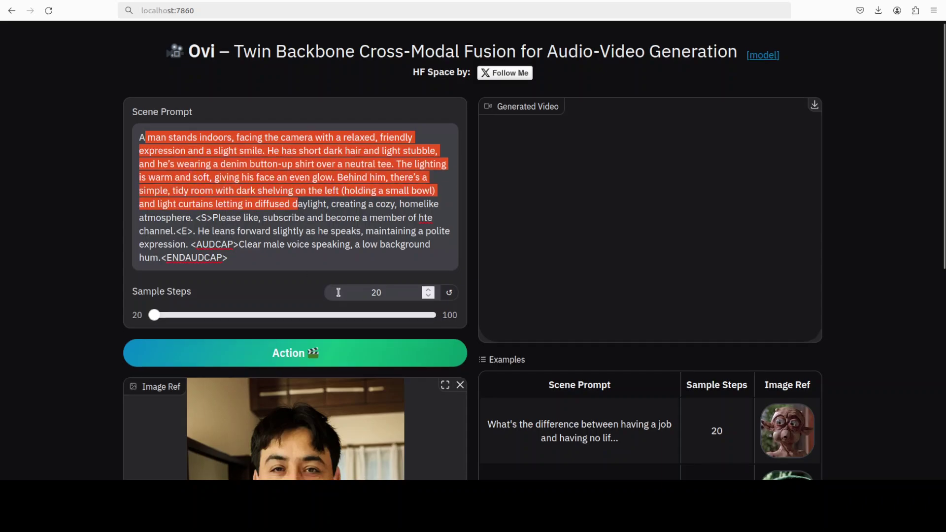
scroll(338, 301, down, 3)
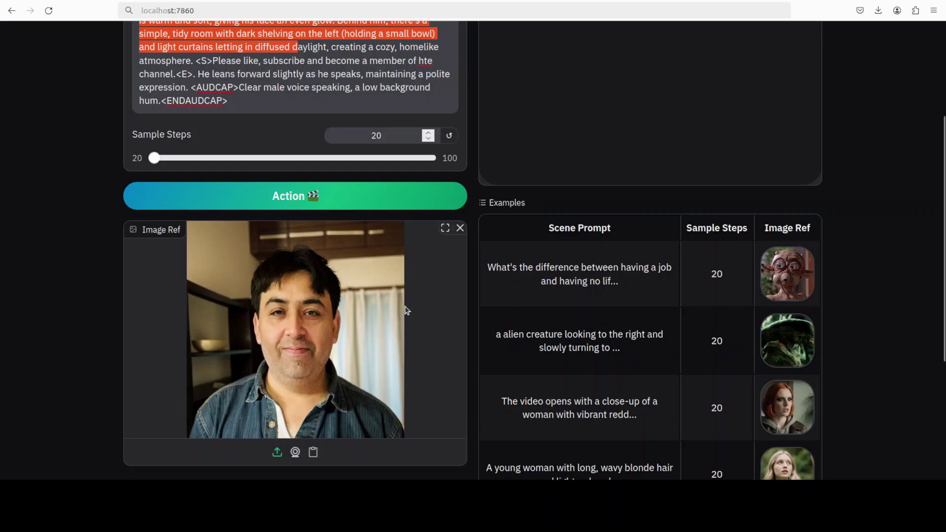
scroll(402, 310, up, 3)
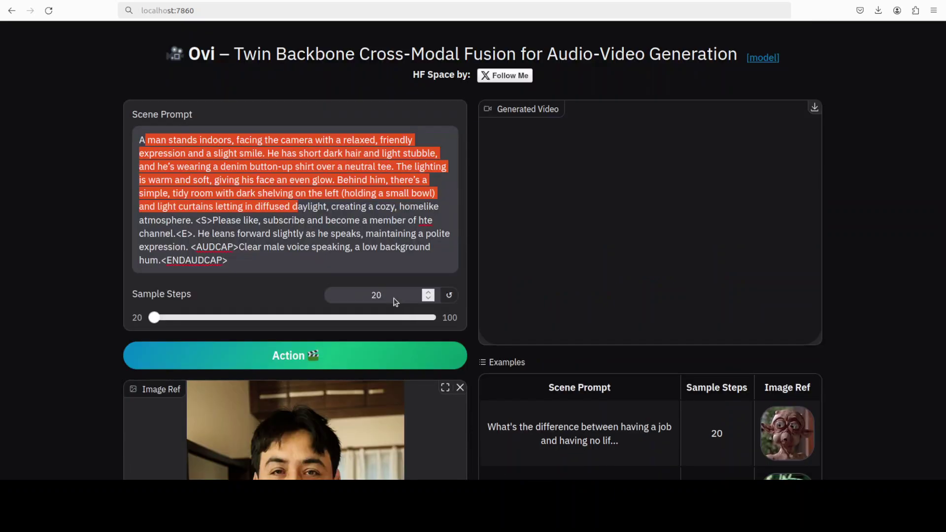
click(201, 178)
drag(140, 139, 176, 235)
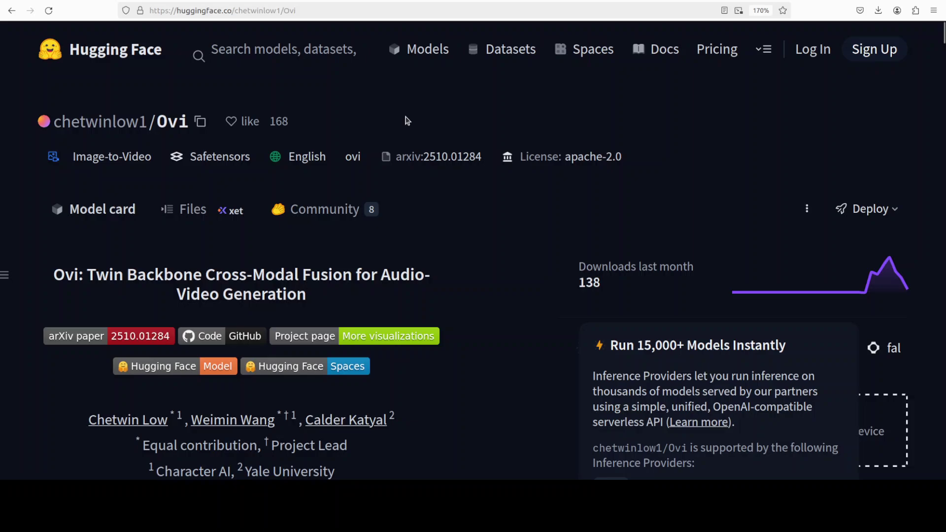
View the YouTube channel page, and return to the Ovi demo at localhost:7860
key(ctrl+Tab)
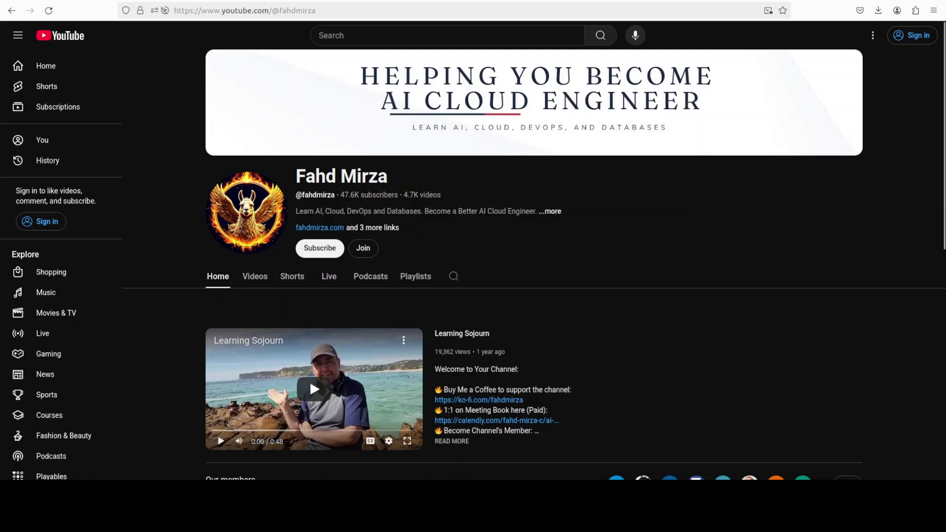
key(ctrl+Tab)
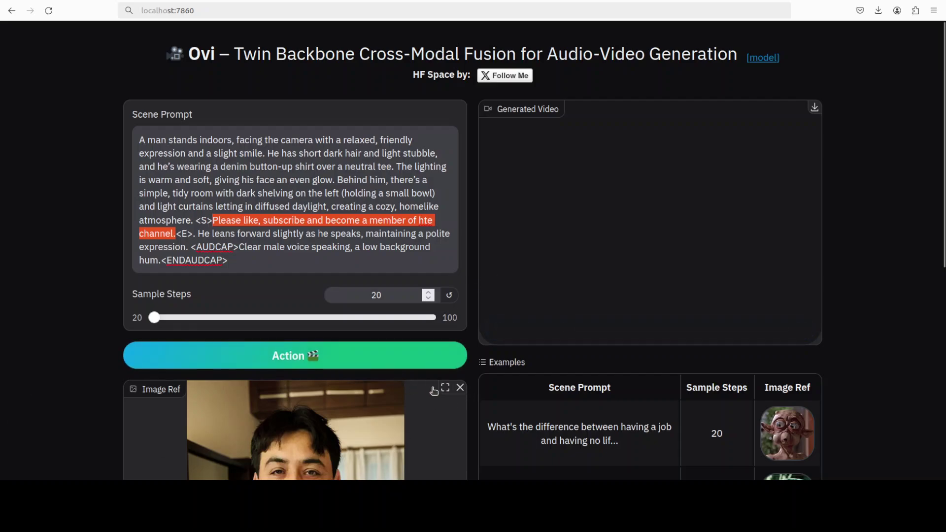
Replace the man's reference image with banana.jpg from the images folder
click(460, 388)
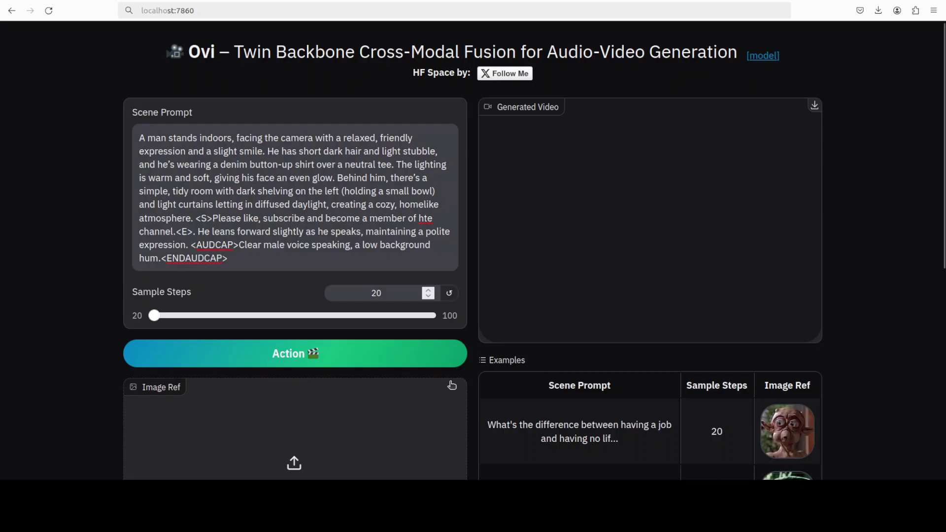
scroll(452, 384, down, 5)
click(302, 261)
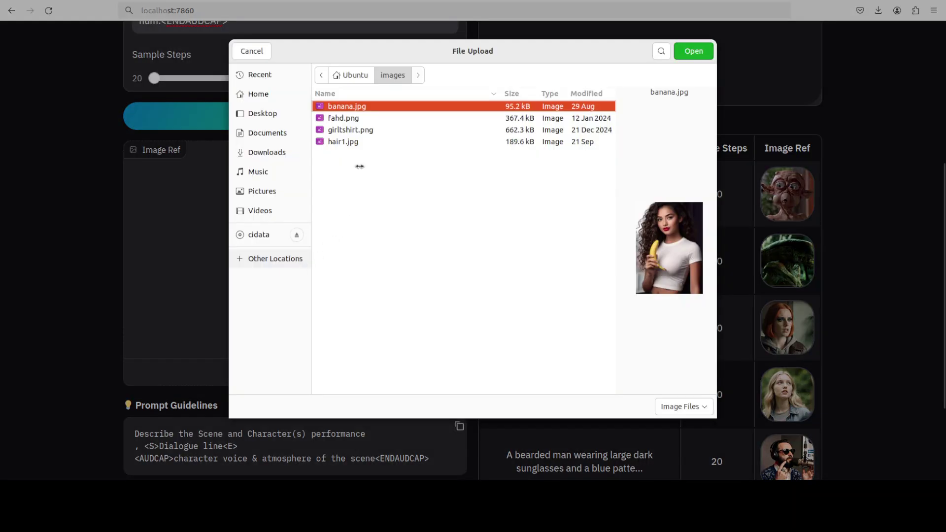
double_click(347, 106)
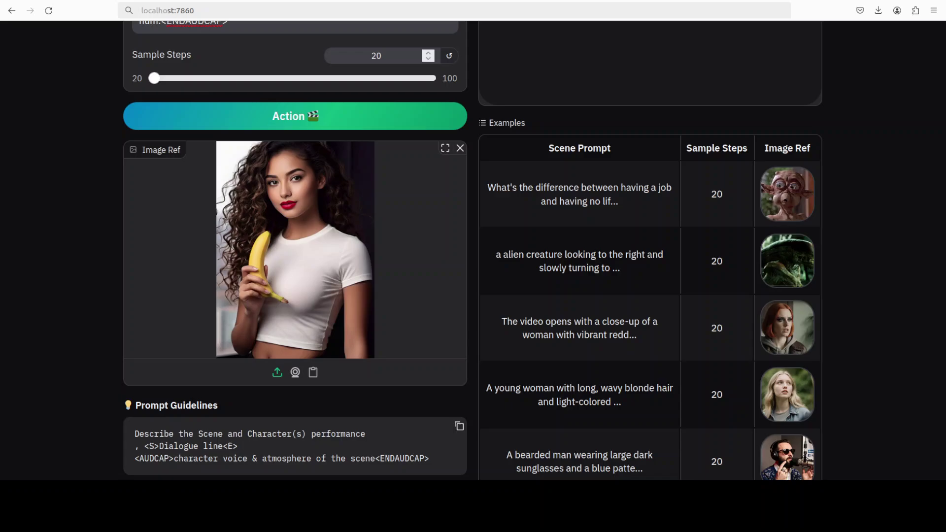
scroll(393, 233, up, 5)
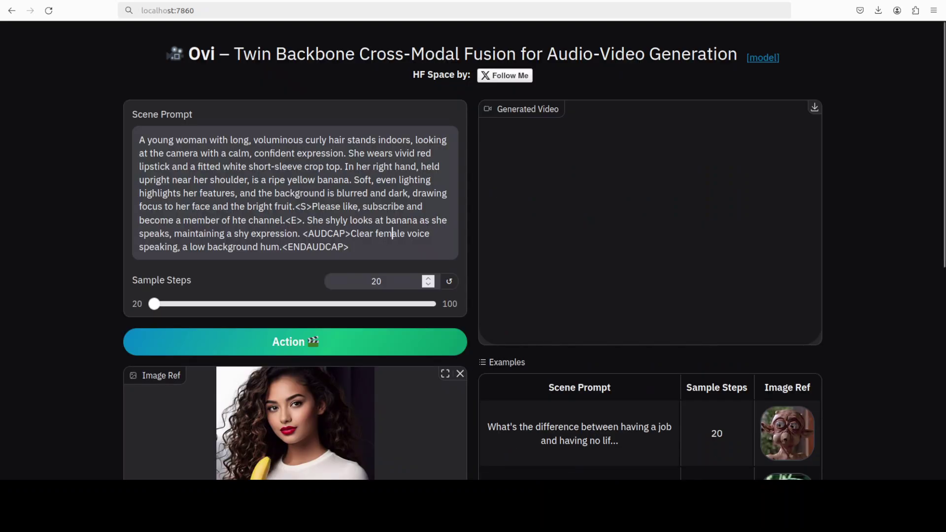
Replace the scene prompt with the curly-haired woman description, using the spoken line "Cool bananas, oo lalala, what do I do now"
scroll(393, 233, down, 2)
scroll(393, 233, down, 2)
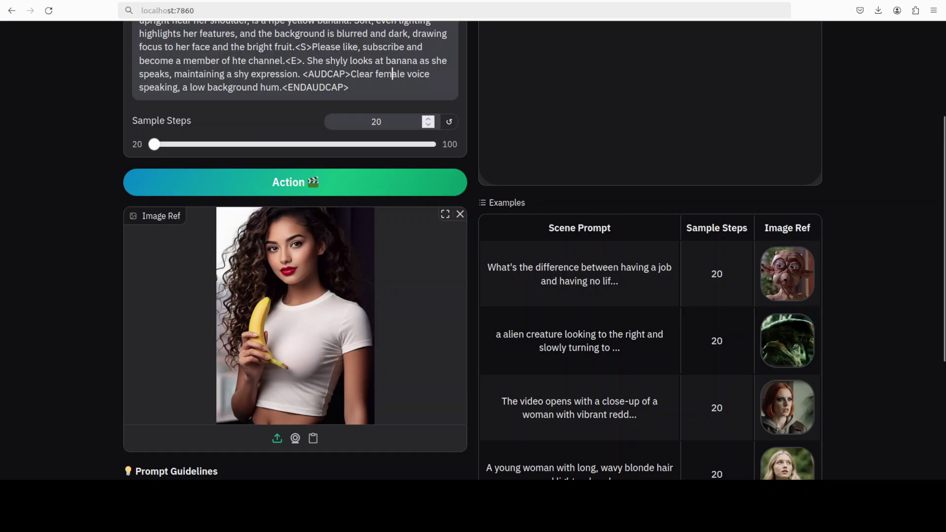
scroll(392, 233, up, 4)
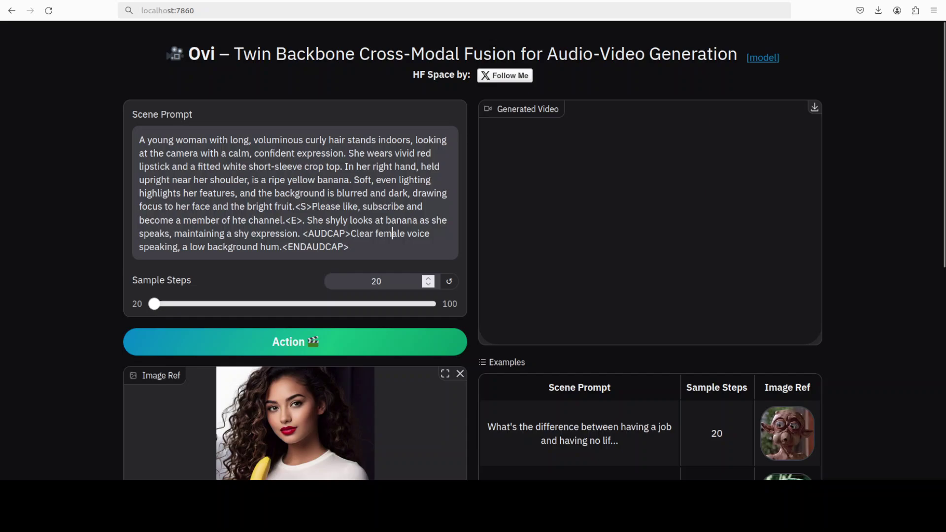
key(ctrl+a)
text(A young woman with long, voluminous curly hair stands indoors, looking at the camera with a calm, confident expression. She wears vivid red lipstick and a fitted white short-sleeve crop top. In her right hand, held upright near her shoulder, is a ripe yellow banana. Soft, even lighting highlights her features, and the background is blurred and dark, drawing focus to her face and the bright fruit.<S>Cool bananas, oo lalala, what do I do now<E>. She shyly looks at banana as she speaks, maintaining a shy expression. <AUDCAP>Clear female voice speaking, a low background hum.<ENDAUDCAP>)
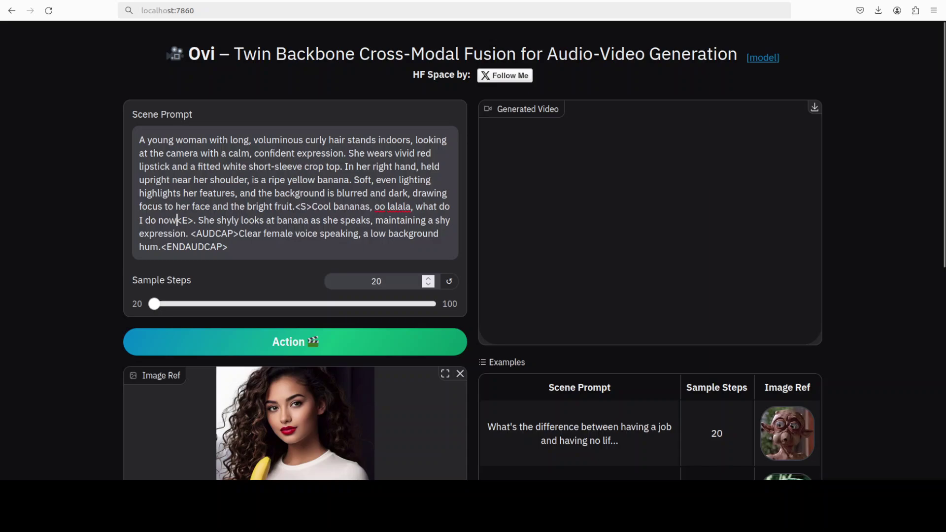
Change "bright fruit" to "bright banana" in the scene prompt and start generating the video
drag(239, 234, 343, 234)
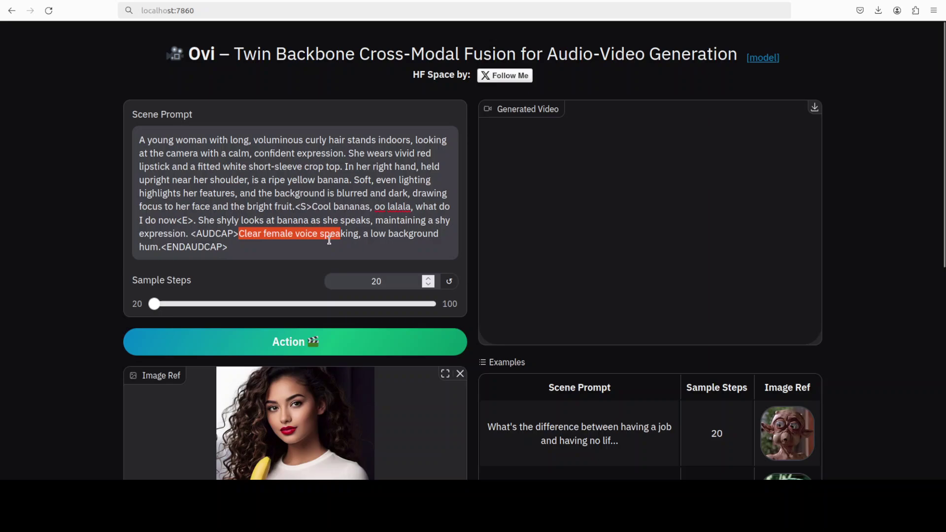
key(ctrl+z)
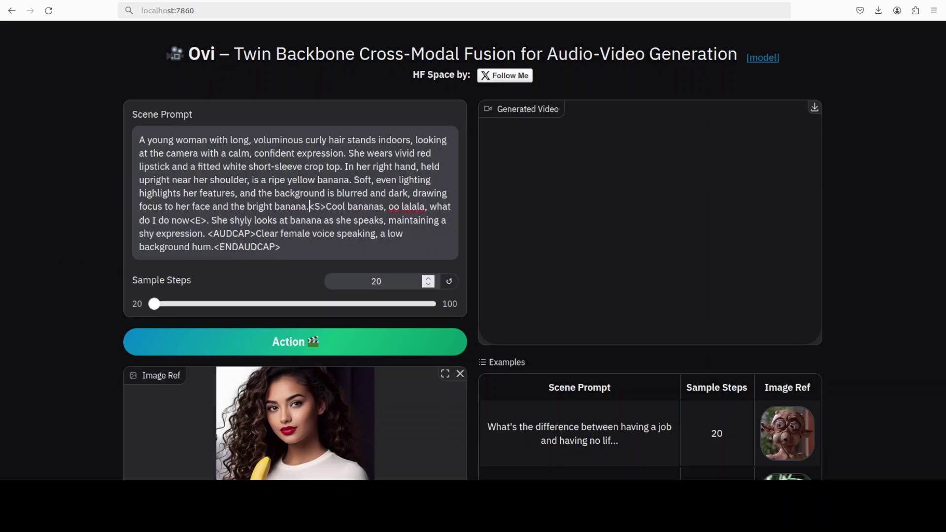
click(289, 341)
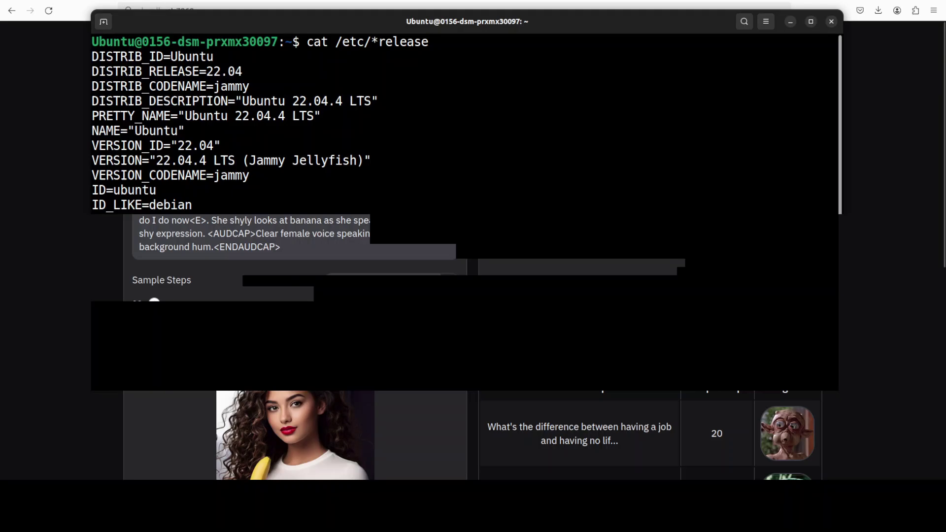
Switch to the terminal, run nvtop to check GPU usage during generation, and quit it
key(alt+Tab)
key(Return)
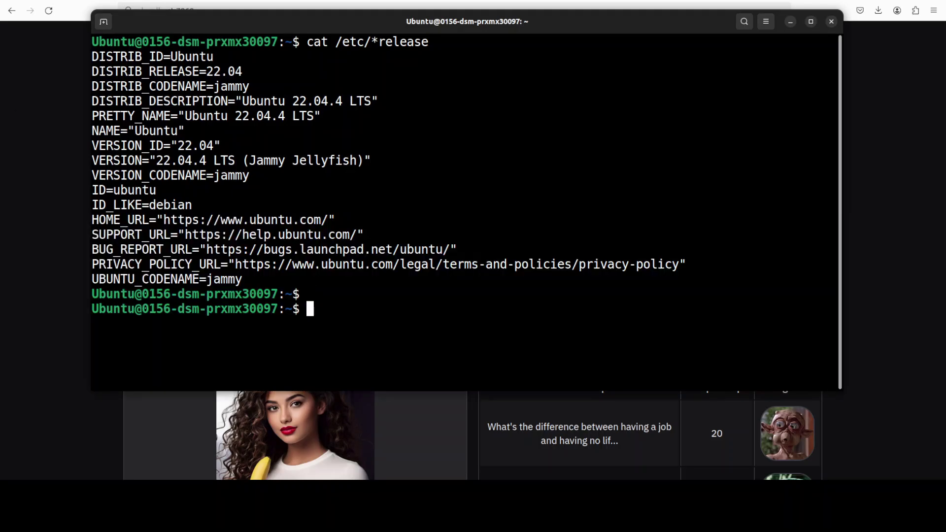
key(Up)
key(BackSpace)
key(BackSpace)
key(BackSpace)
key(BackSpace)
key(BackSpace)
key(BackSpace)
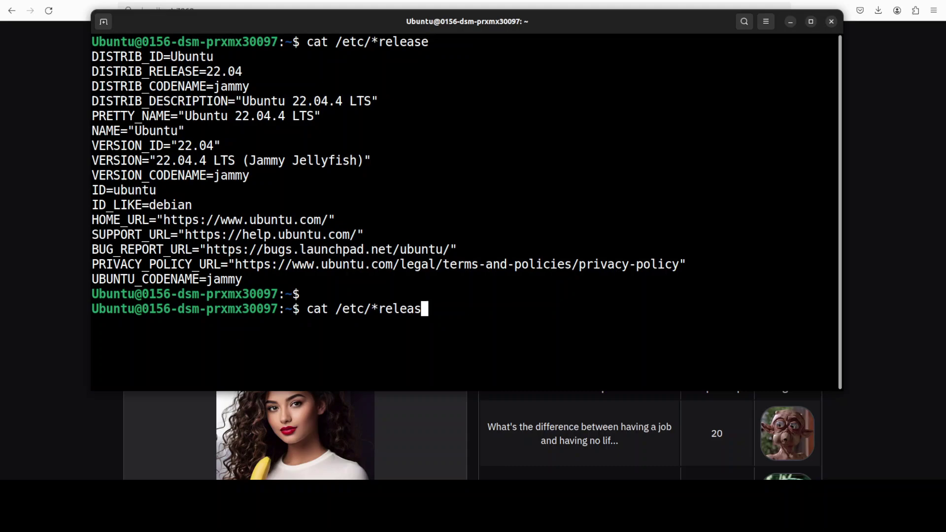
key(BackSpace)
key(BackSpace)
key(BackSpace)
key(BackSpace)
key(BackSpace)
key(BackSpace)
key(BackSpace)
key(BackSpace)
key(BackSpace)
key(BackSpace)
key(BackSpace)
text(n)
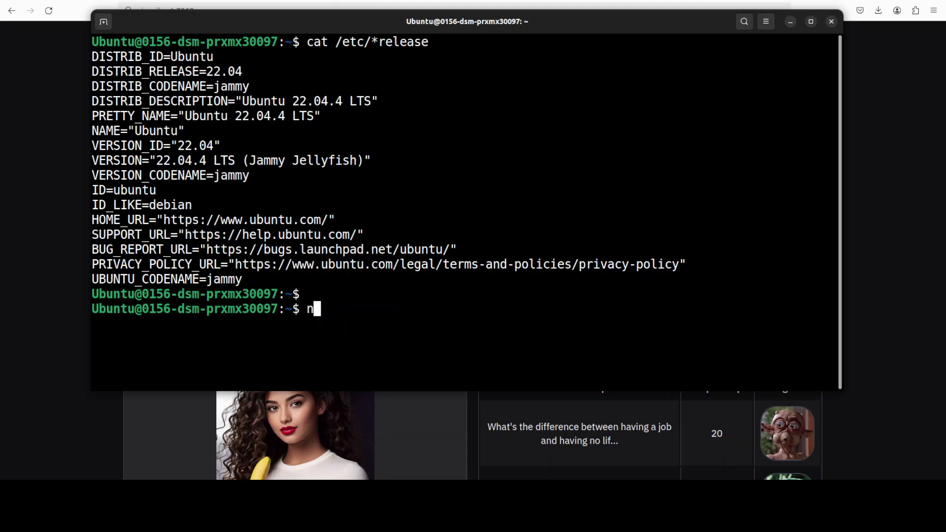
text(vtop)
key(Return)
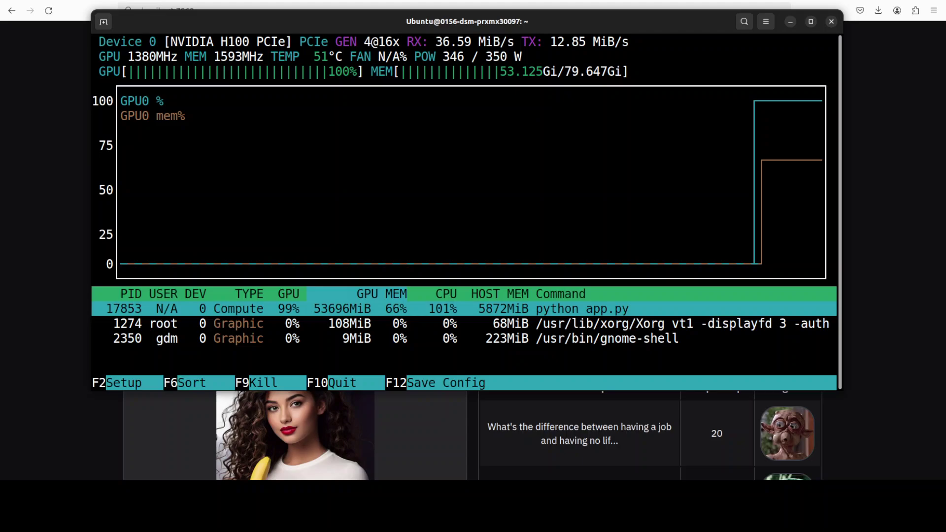
key(ctrl+c)
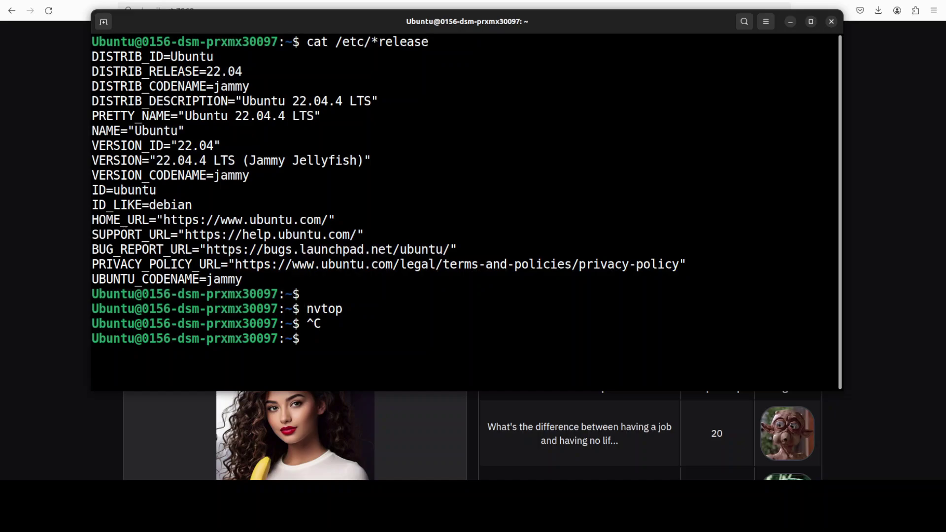
Run nvidia-smi in the terminal to check the GPU's memory use
text(nvidia-smi)
key(Return)
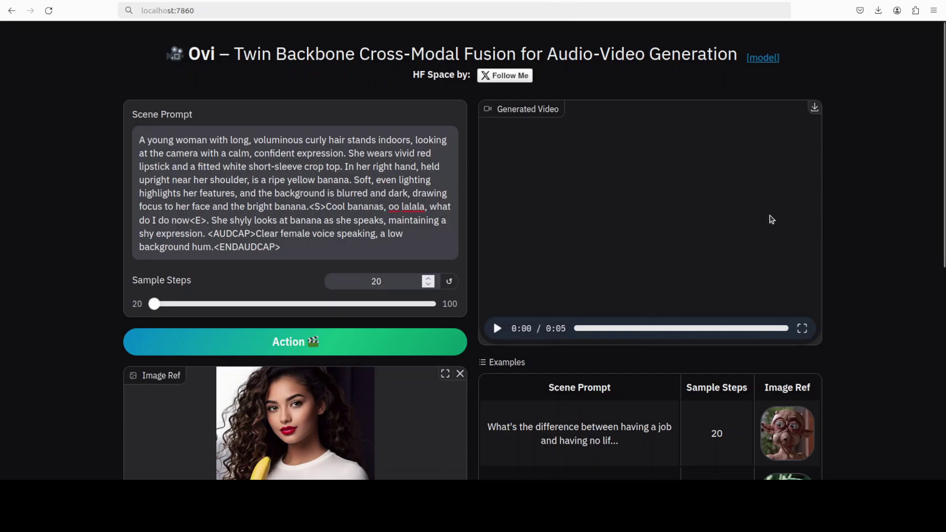
Download the generated banana video from the Ovi demo and play it
click(814, 109)
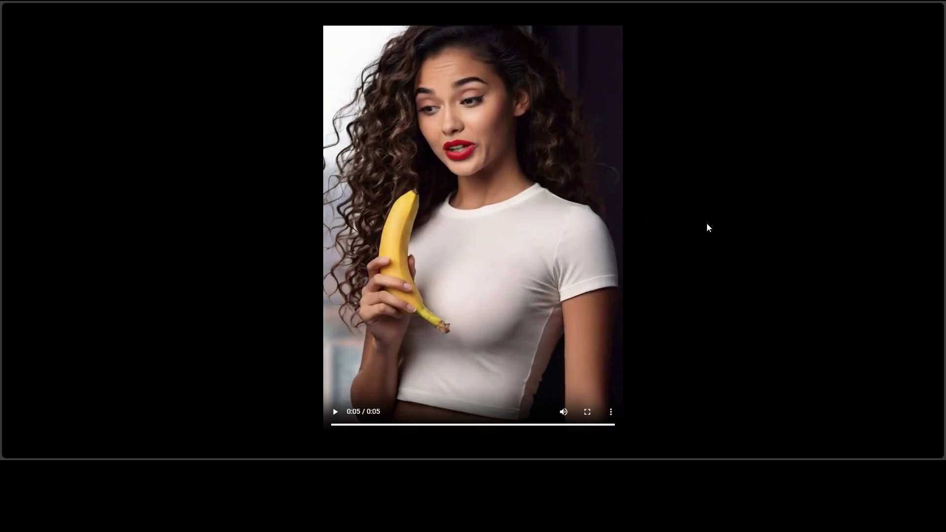
click(332, 417)
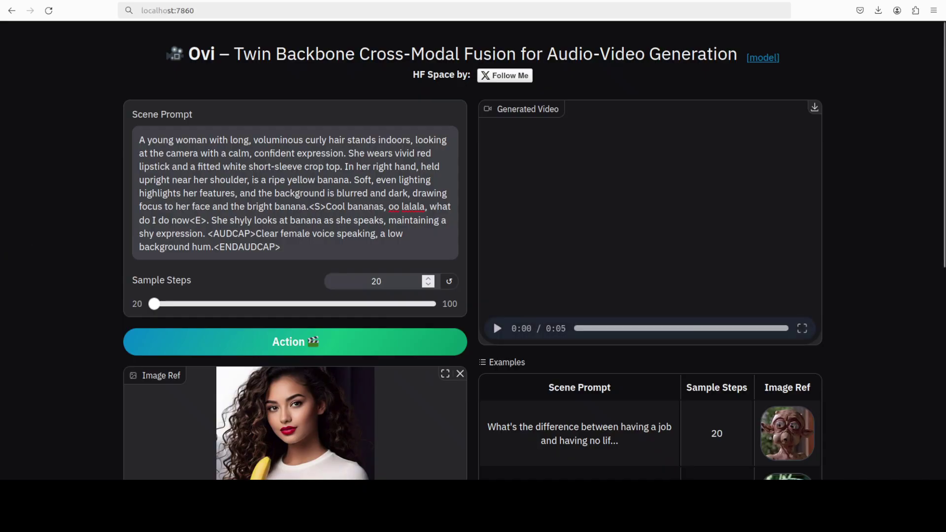
Replace the banana reference image with hair1.jpg from the images folder
click(460, 373)
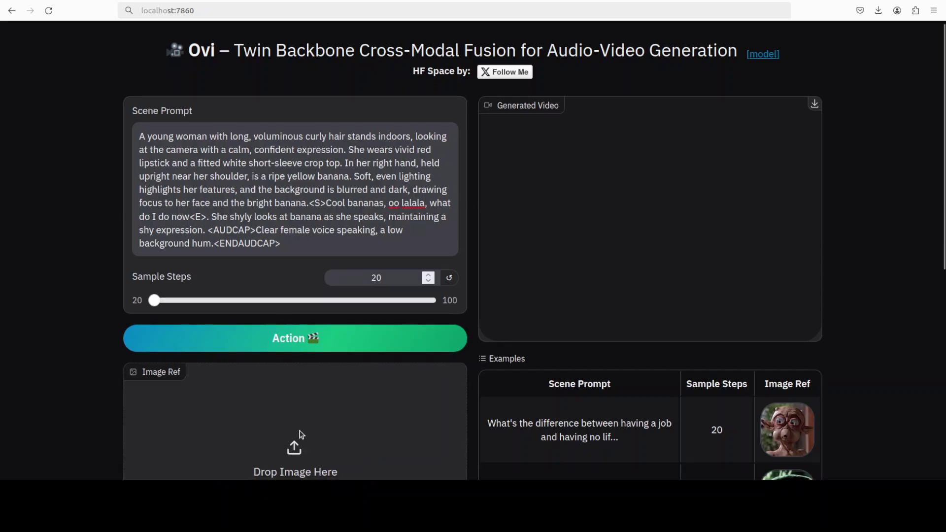
scroll(297, 432, down, 3)
click(294, 327)
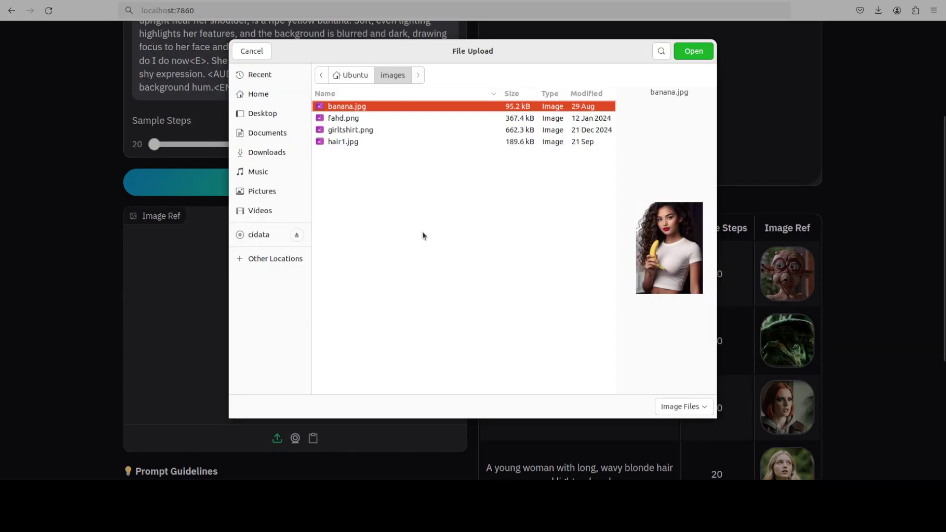
click(352, 143)
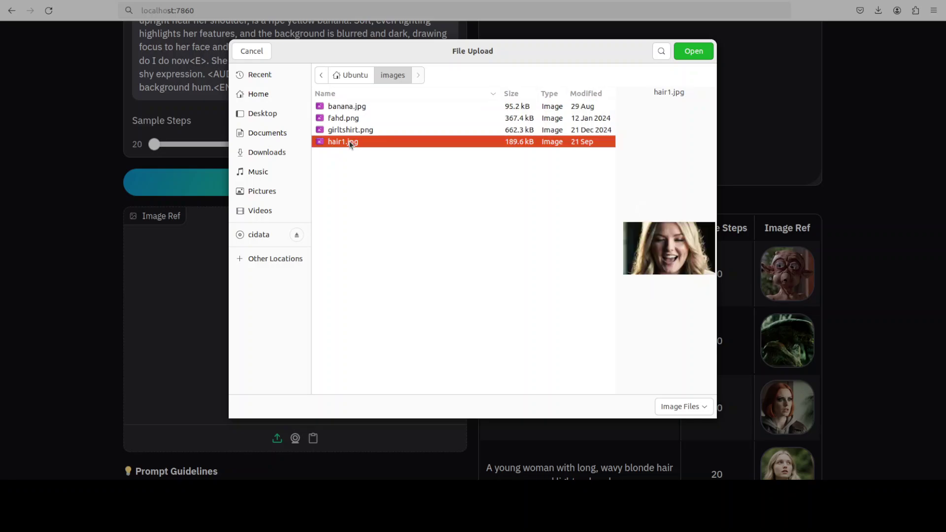
double_click(349, 141)
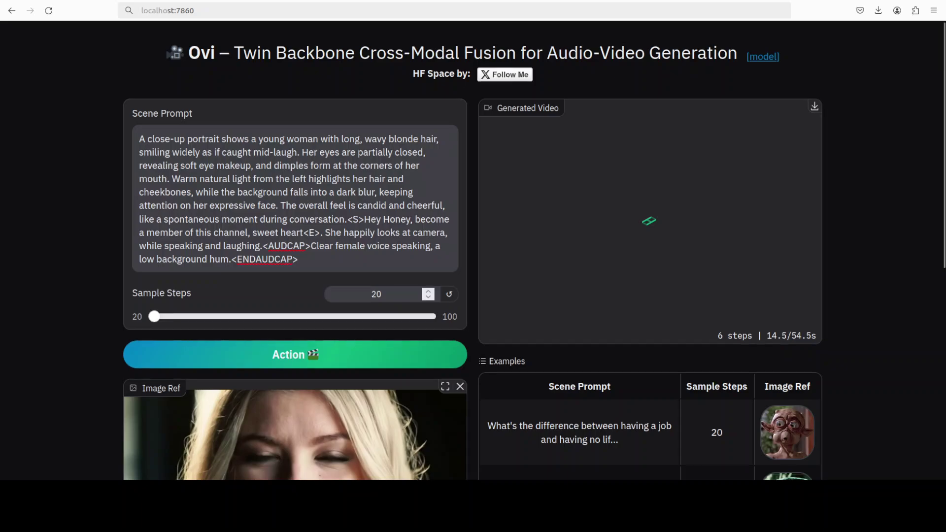
Examine the laughing blonde woman's reference image and the spoken line in her scene prompt
scroll(472, 246, down, 3)
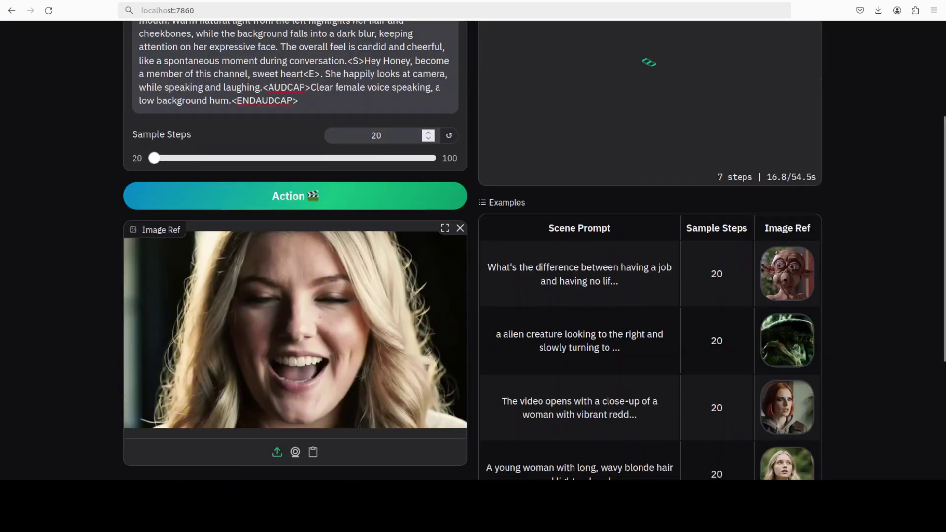
scroll(473, 246, up, 3)
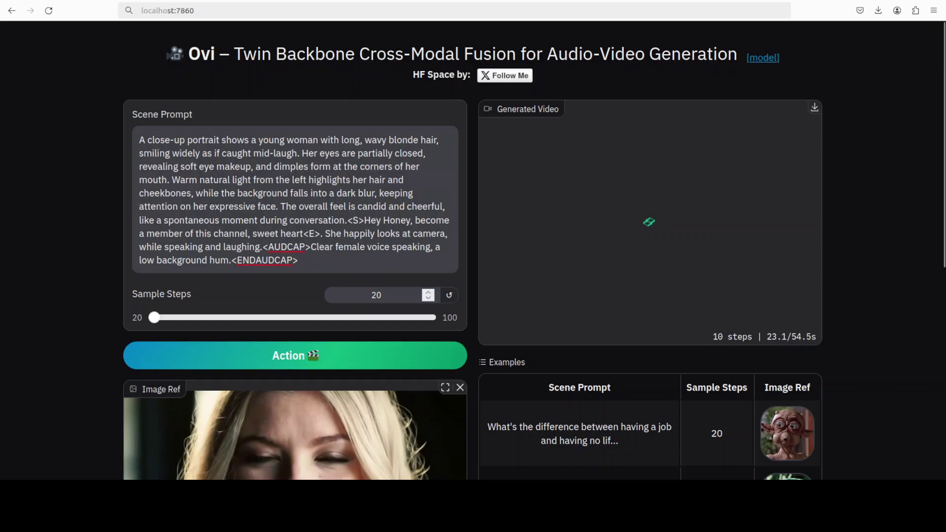
drag(364, 220, 304, 234)
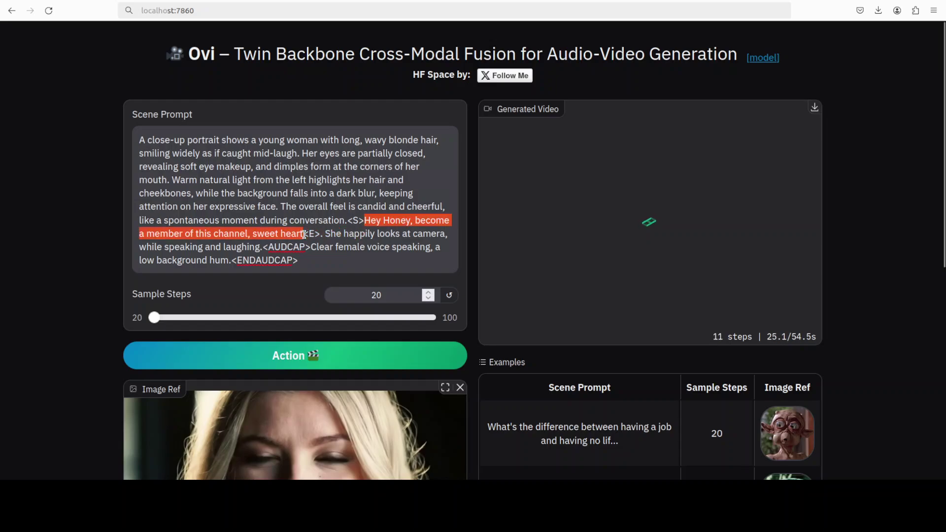
click(271, 233)
click(406, 221)
click(393, 226)
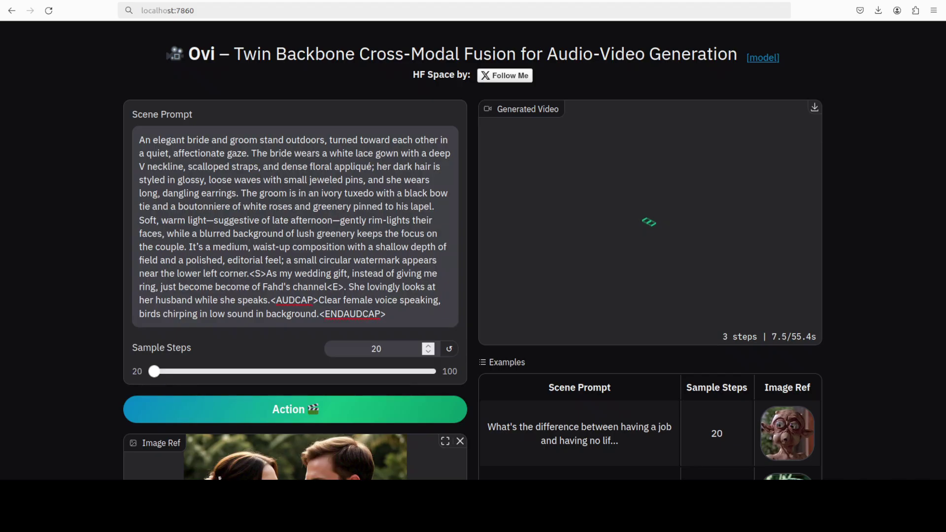
Examine the wedding couple's reference image and scene prompt, including the bride's spoken line and its repeated "become"
scroll(296, 345, down, 3)
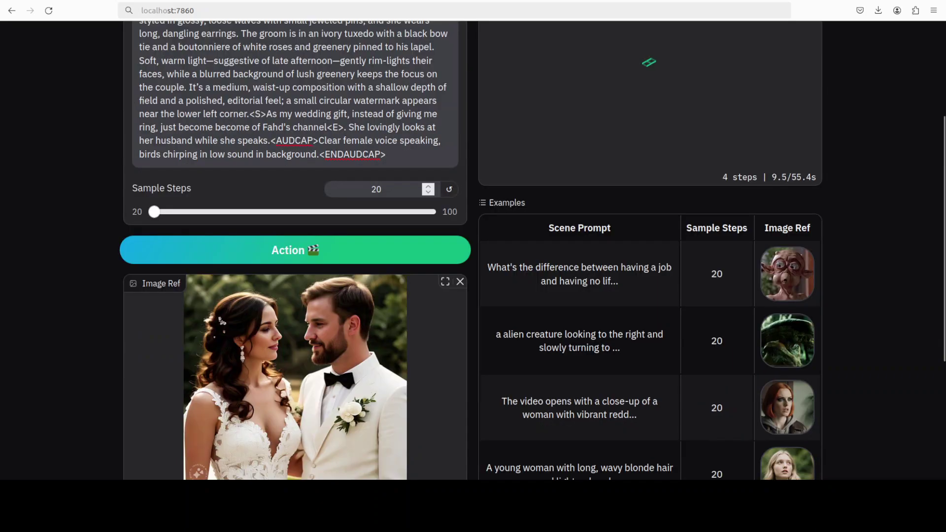
scroll(472, 246, down, 2)
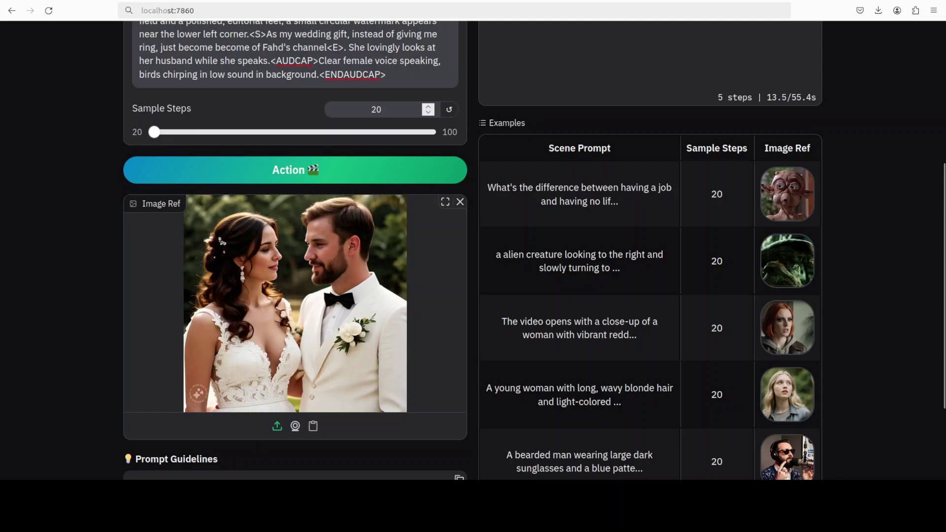
scroll(296, 247, up, 3)
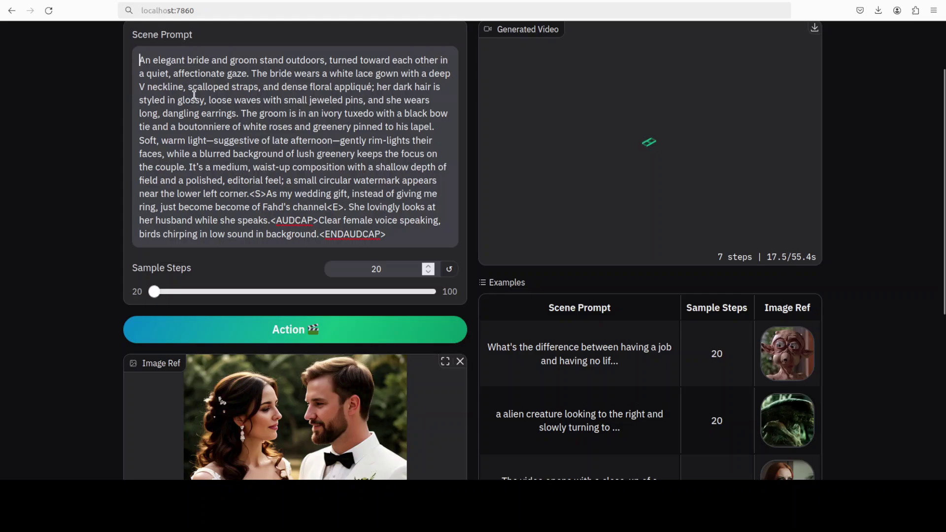
drag(139, 59, 433, 195)
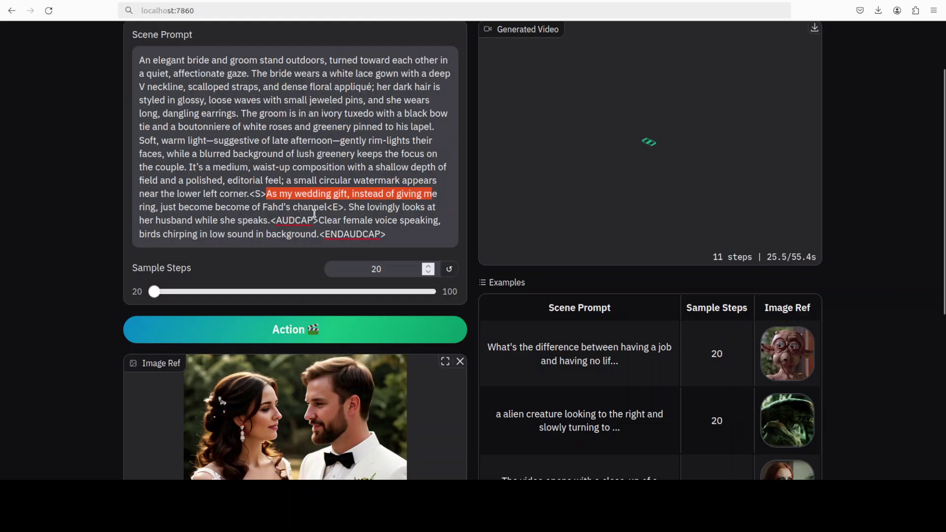
drag(215, 207, 253, 207)
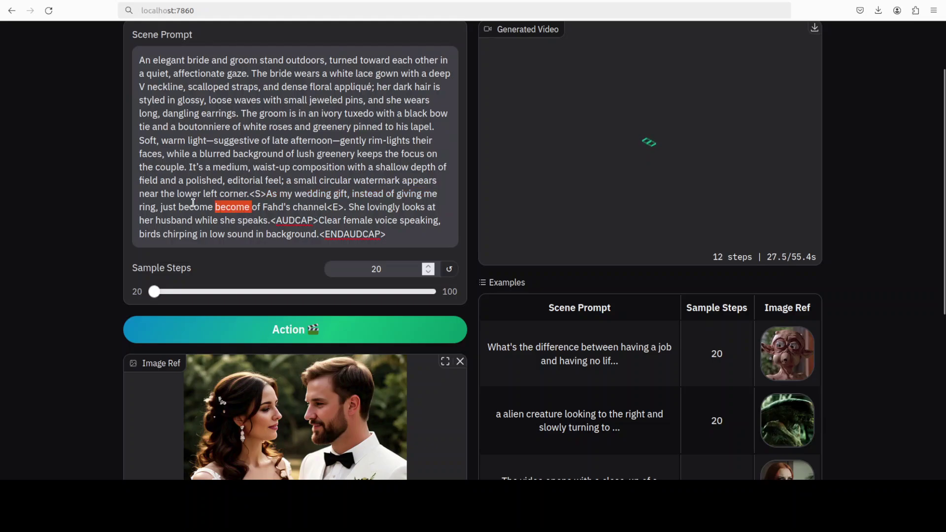
click(192, 203)
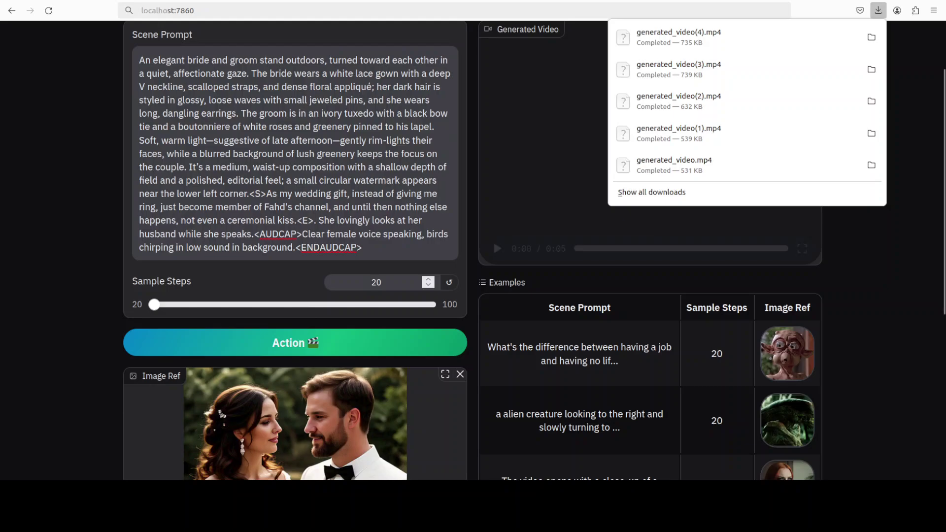
Close the list of downloaded videos and view the YouTube channel page
key(Escape)
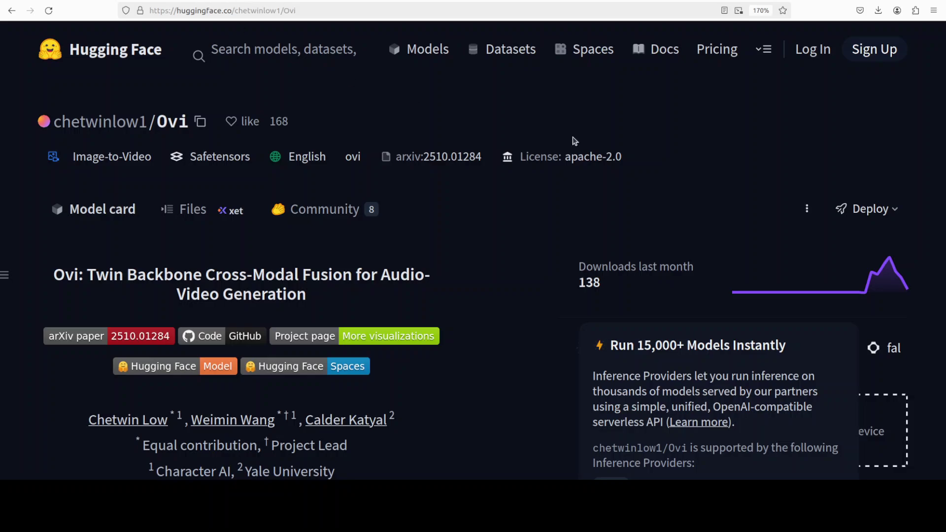
key(ctrl+Tab)
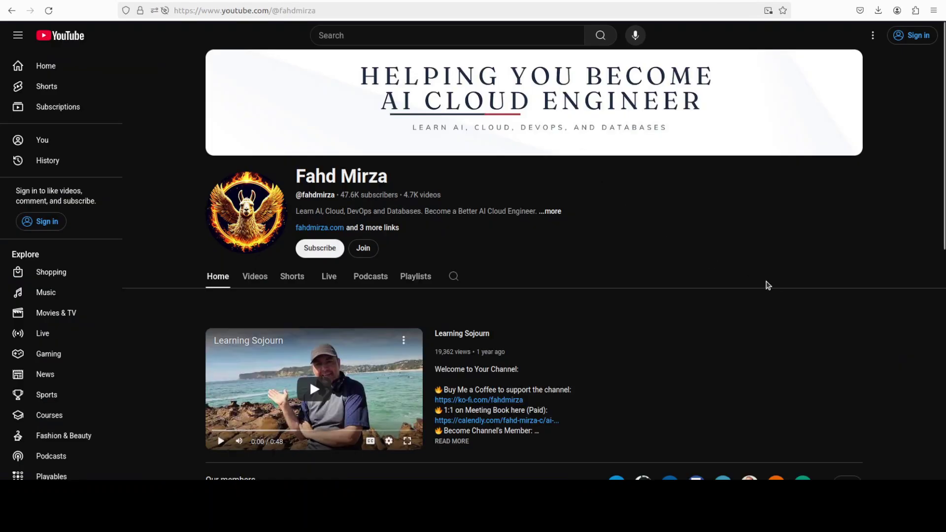